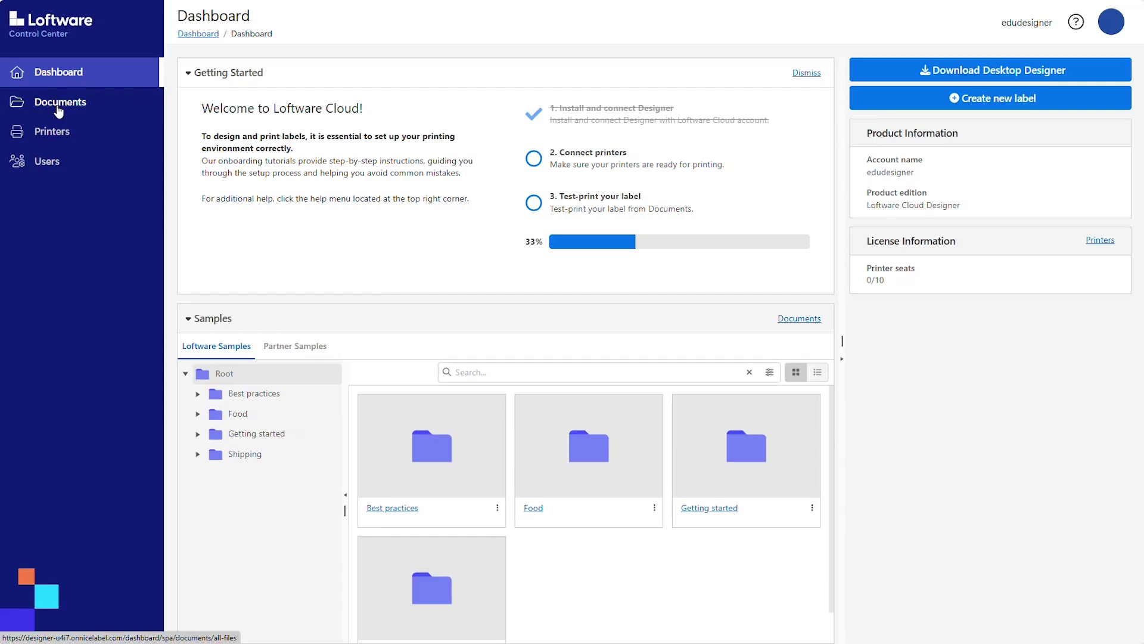
Step: Browse the Document Storage files, the Printers list and the Users overview
left_click(57, 105)
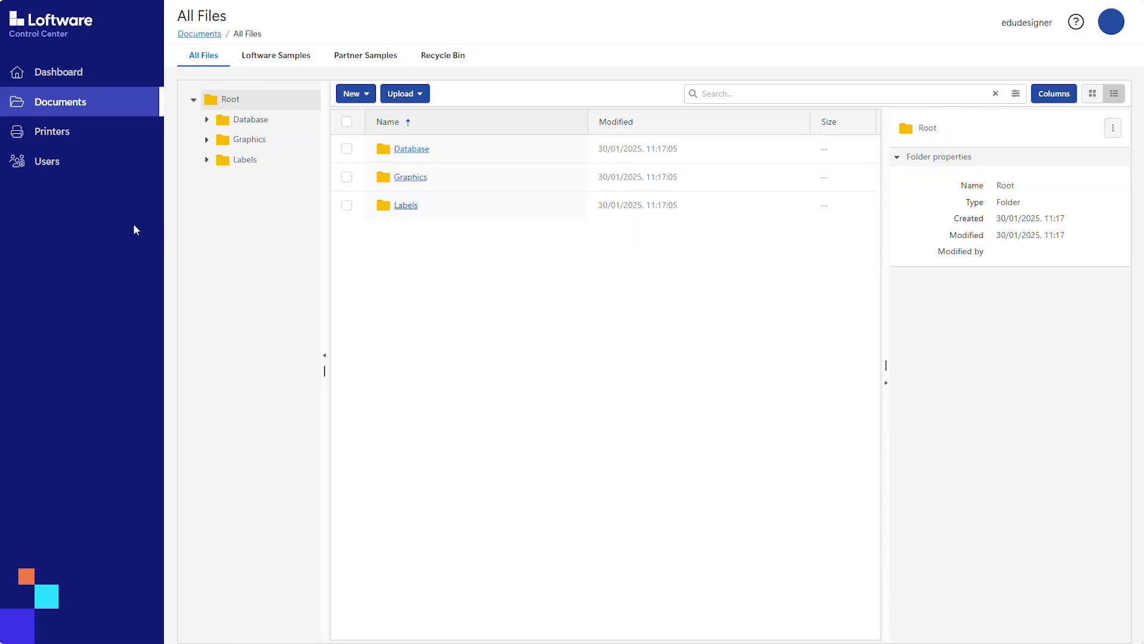
left_click(47, 131)
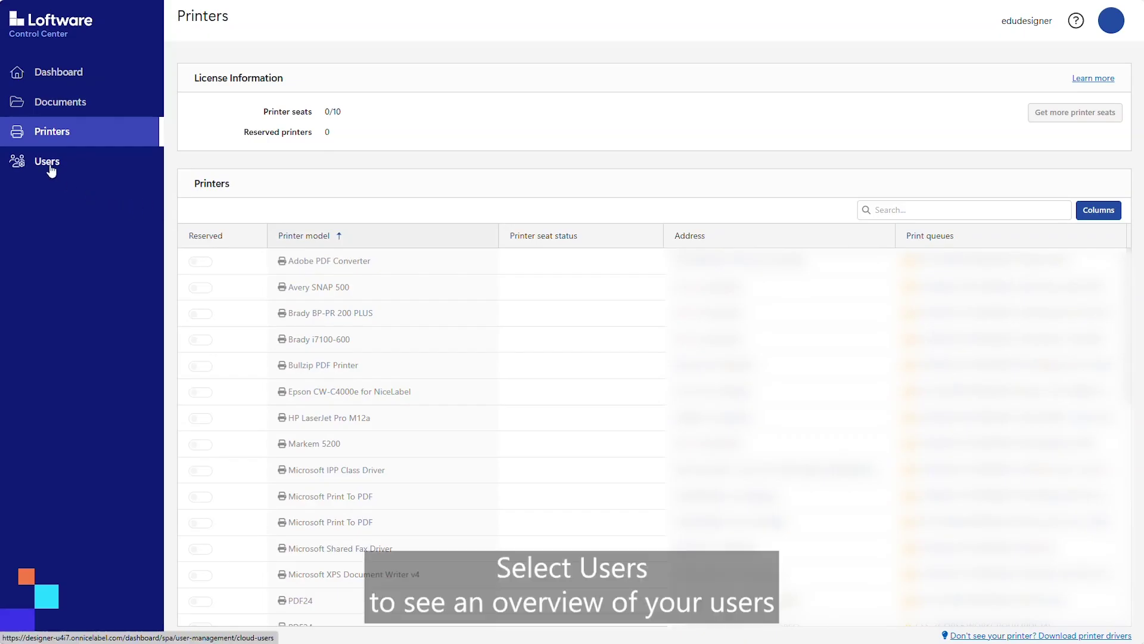
left_click(49, 163)
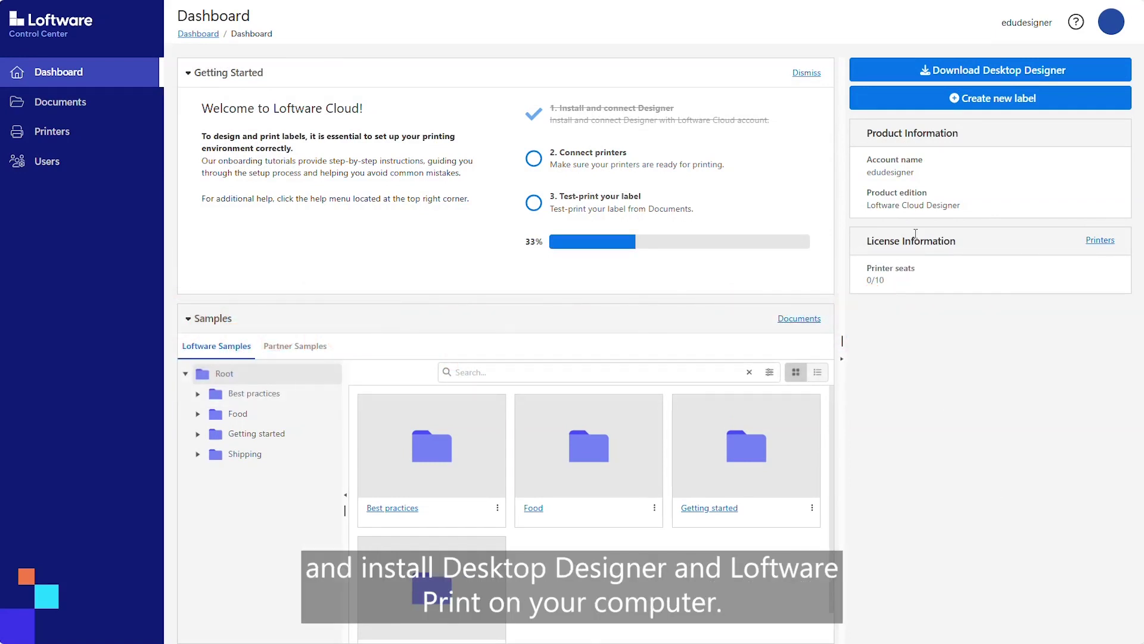
Step: Download and run the Desktop Designer installer in English and accept the license
left_click(952, 77)
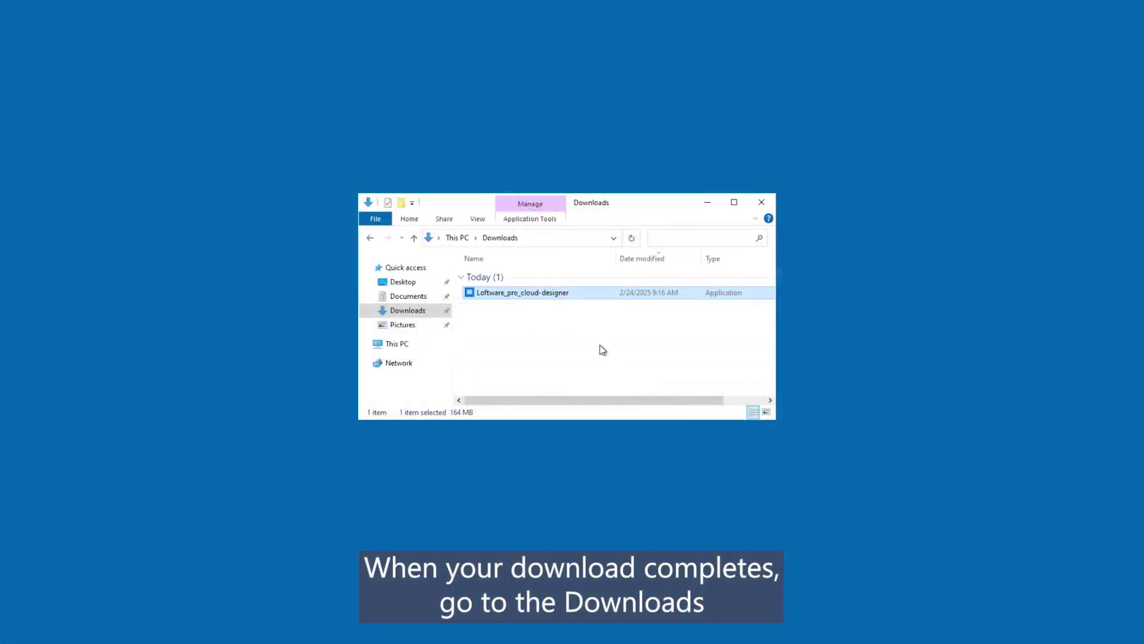
double_click(538, 297)
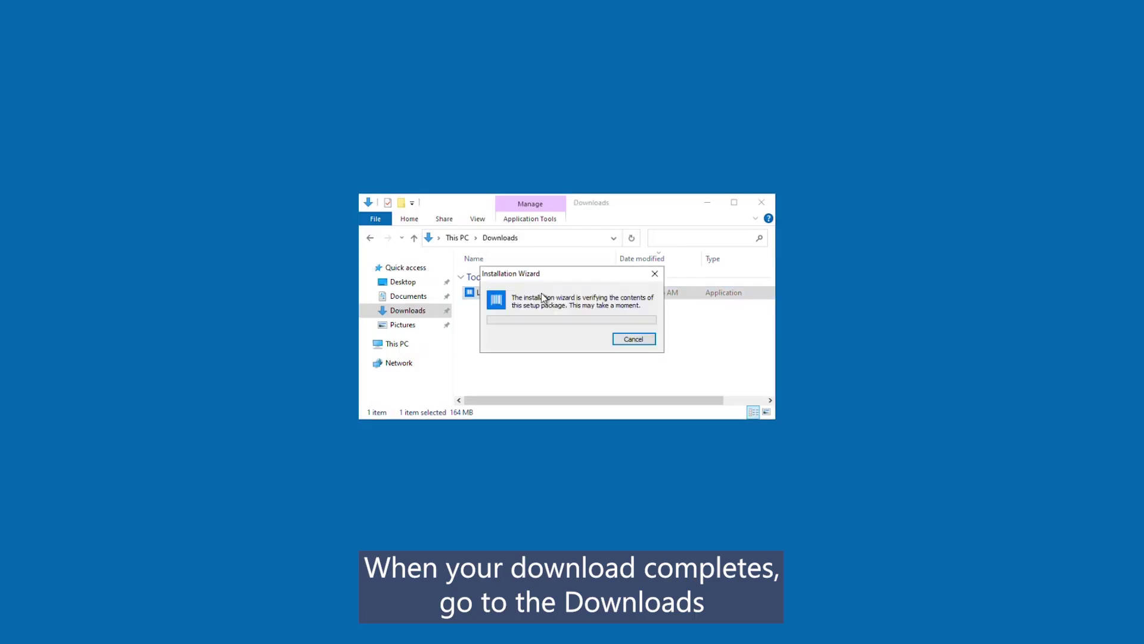
left_click(711, 206)
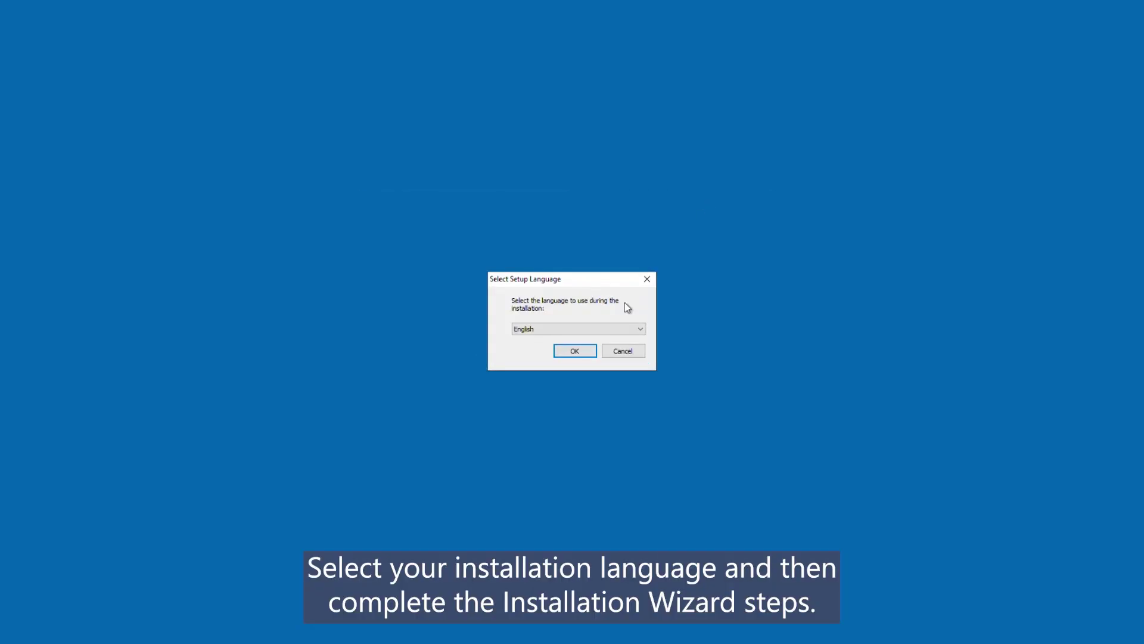
left_click(582, 354)
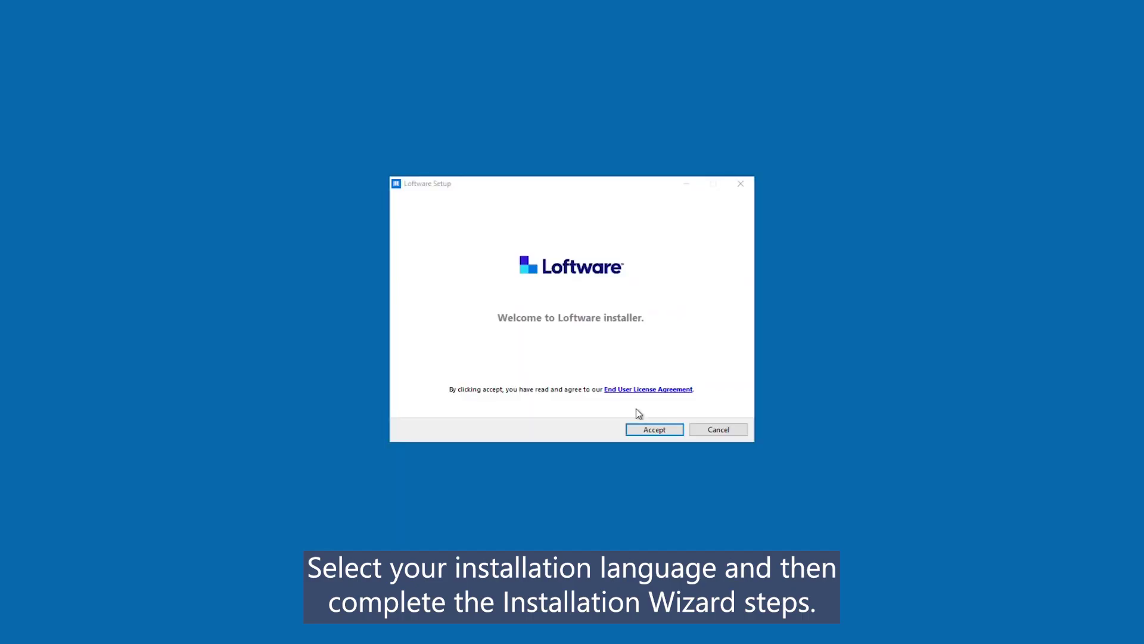
left_click(660, 433)
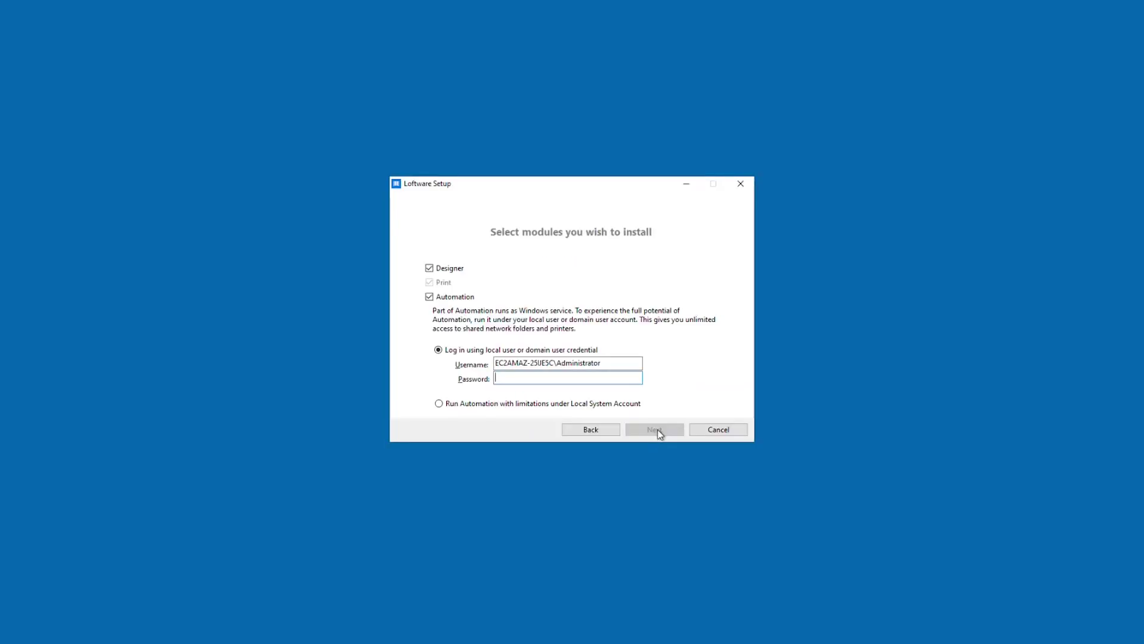
Step: Install Designer and Print without the Automation module, then close setup
left_click(429, 298)
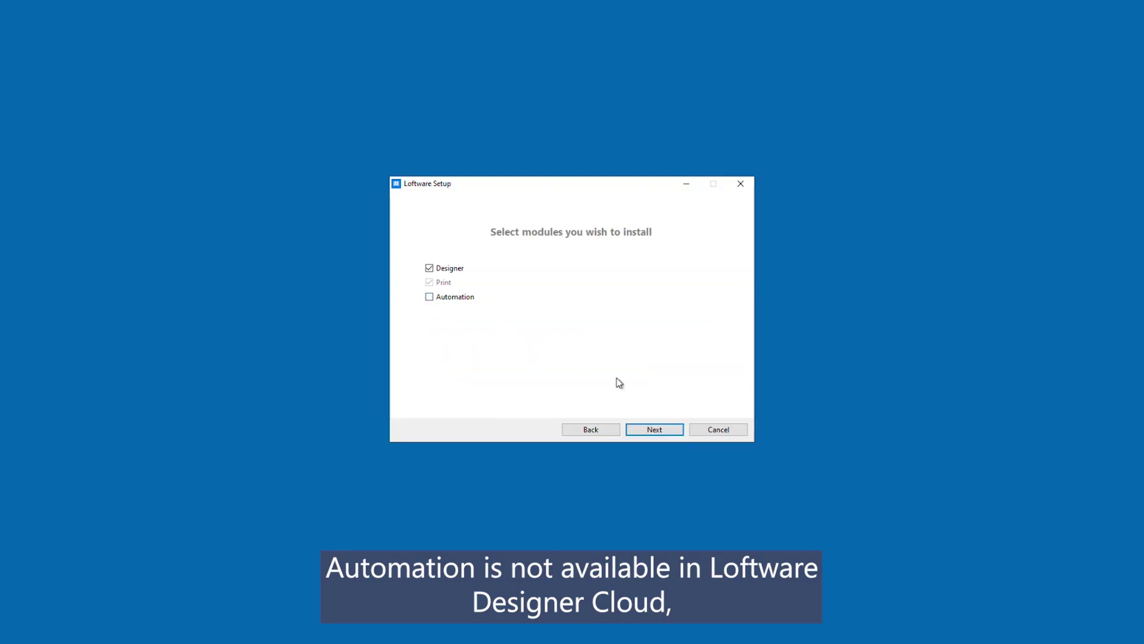
left_click(667, 433)
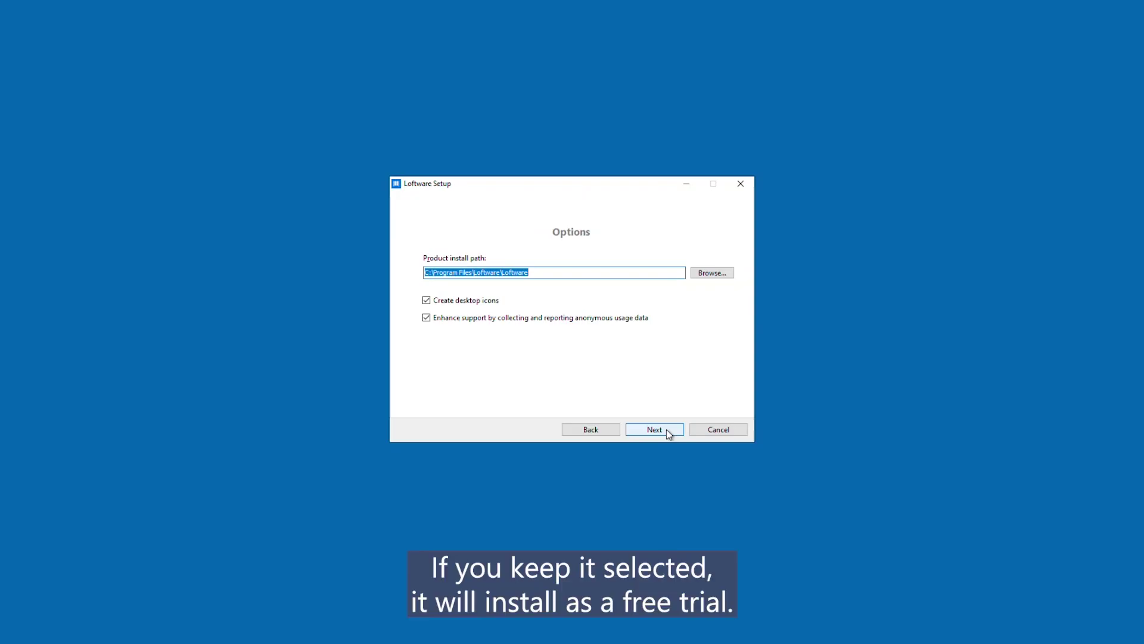
left_click(668, 433)
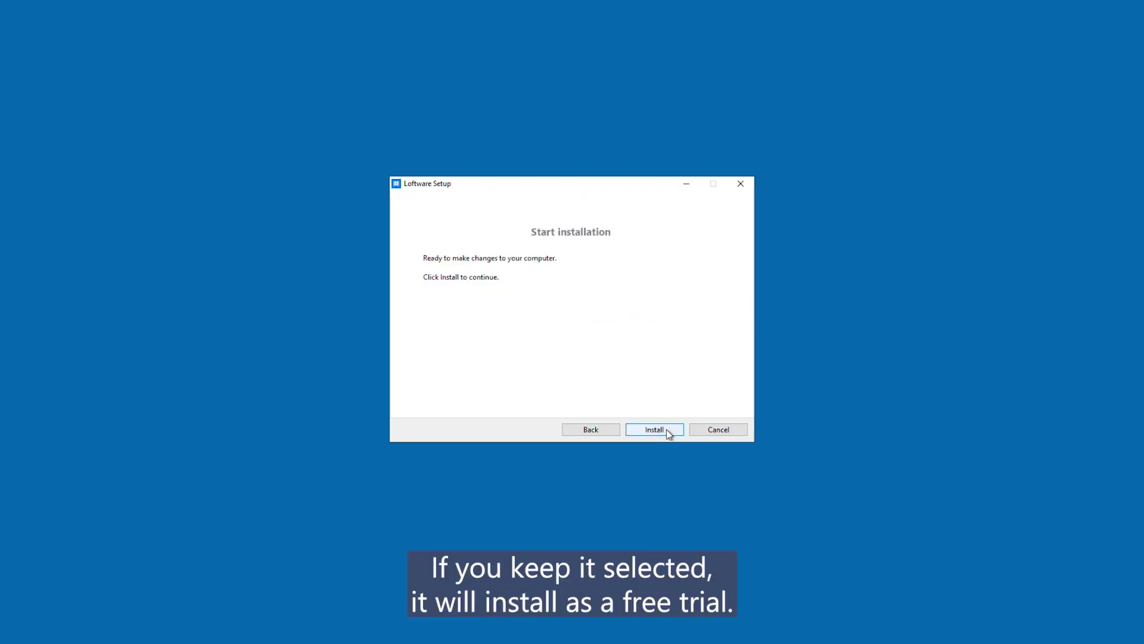
left_click(668, 433)
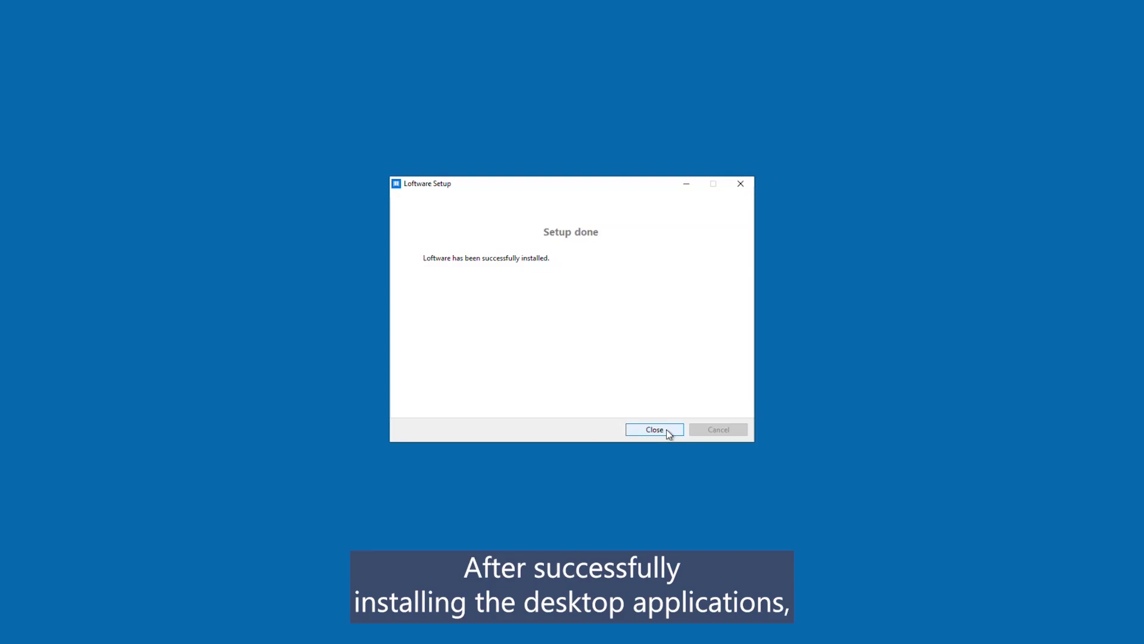
left_click(667, 433)
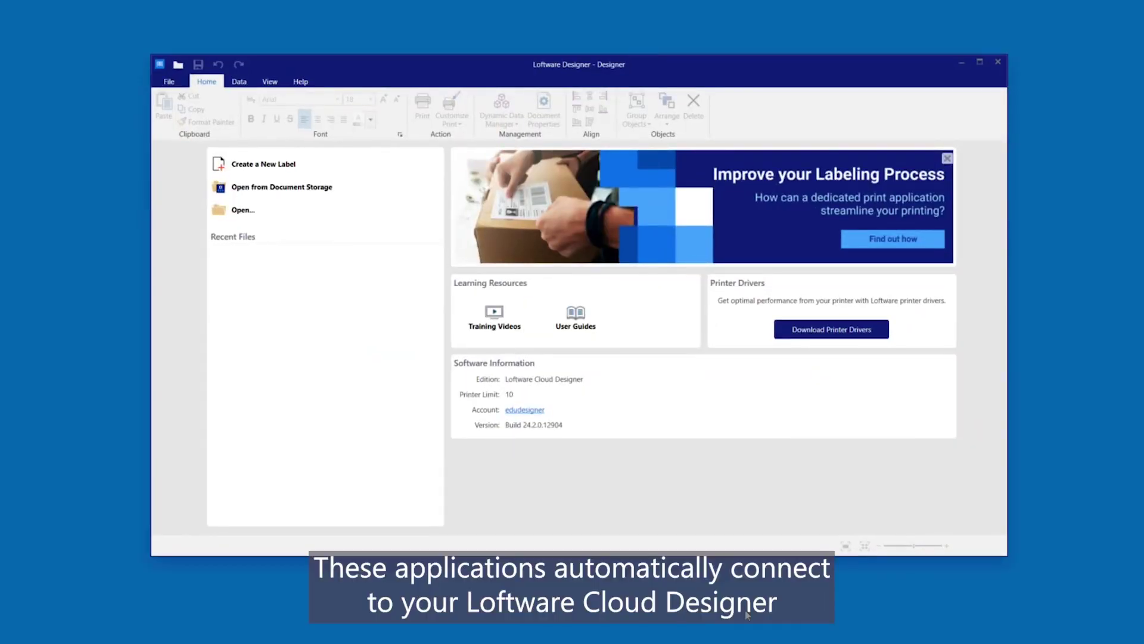
Step: Choose Open from Document Storage on the Designer start page
left_click(282, 187)
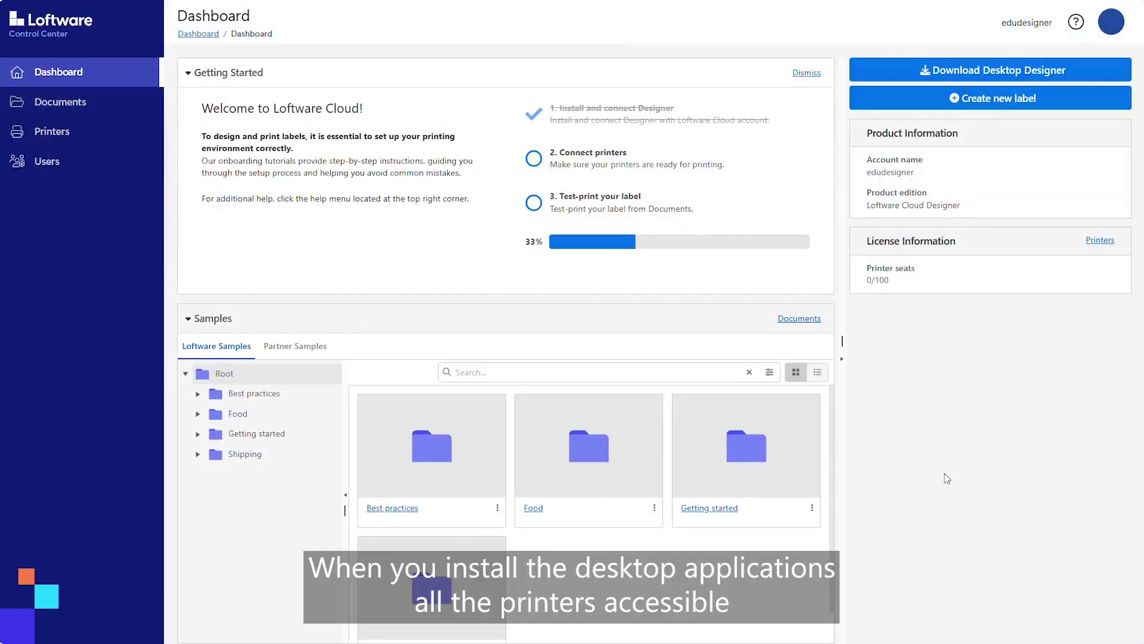
Step: Turn on Reserved for the ZEBRA ZD620-203dpi ZPL and TSC TC300 printers
left_click(107, 132)
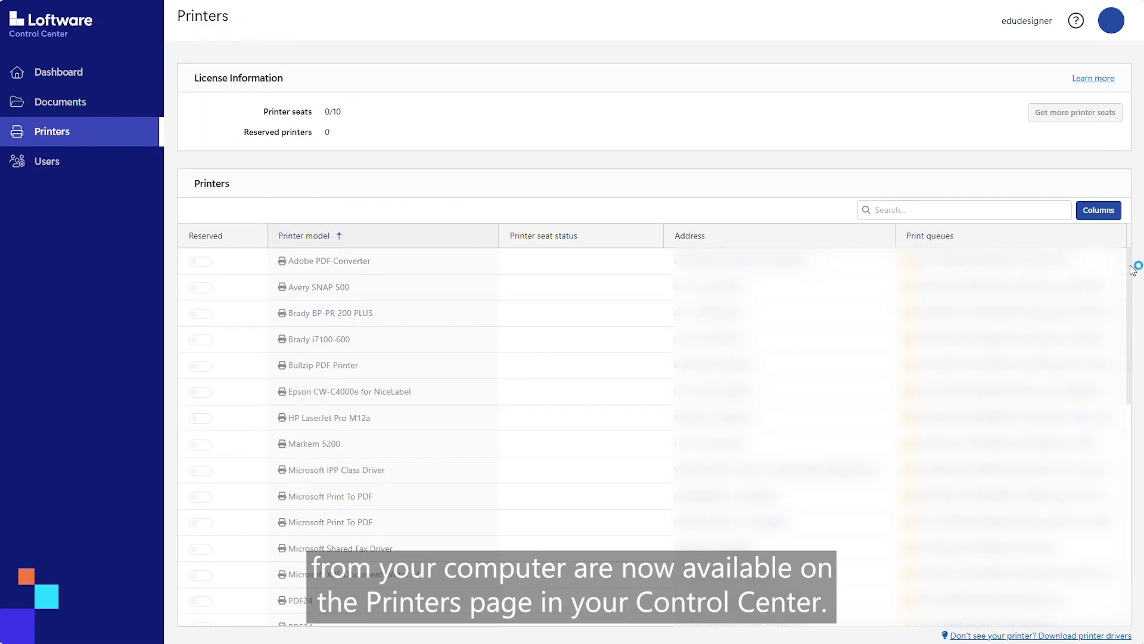
left_click_drag(1126, 283, 1140, 491)
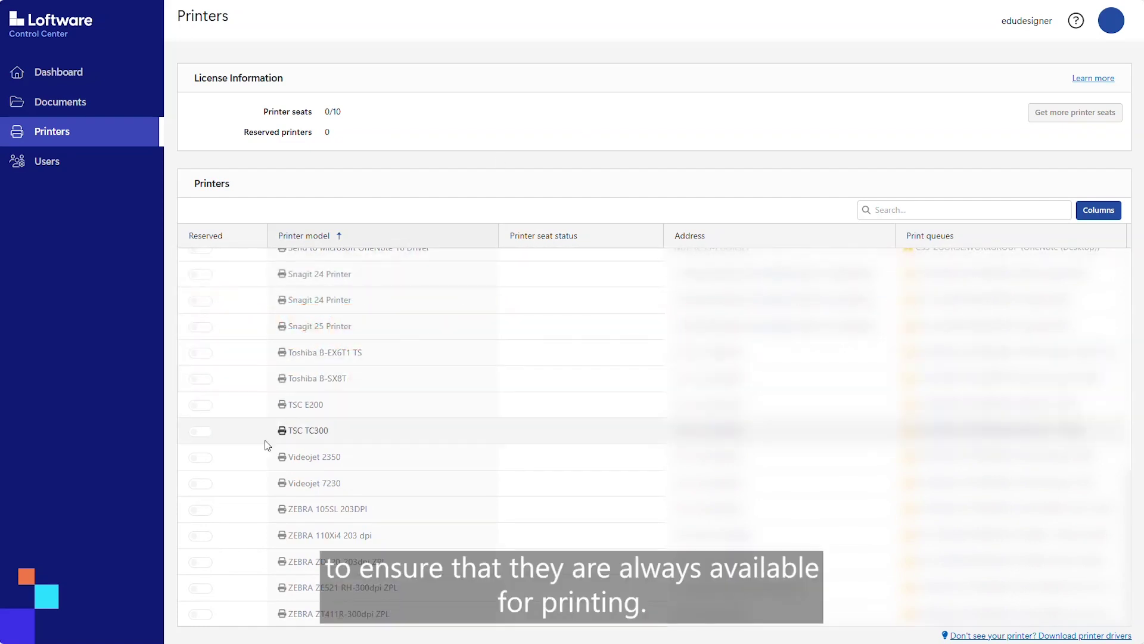
left_click(203, 563)
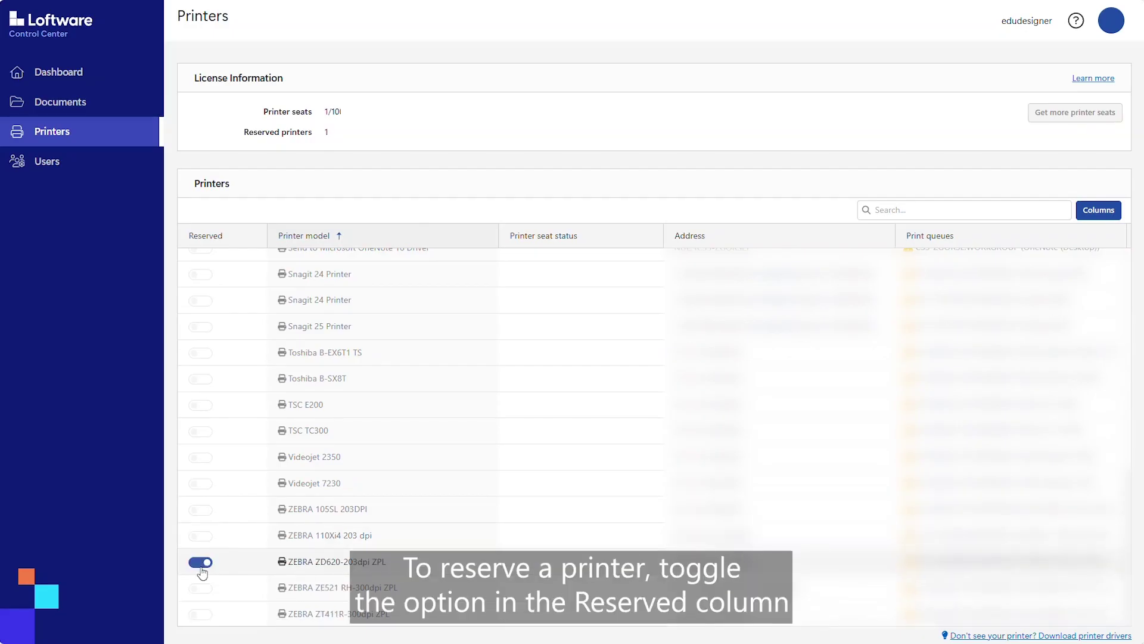
left_click(198, 437)
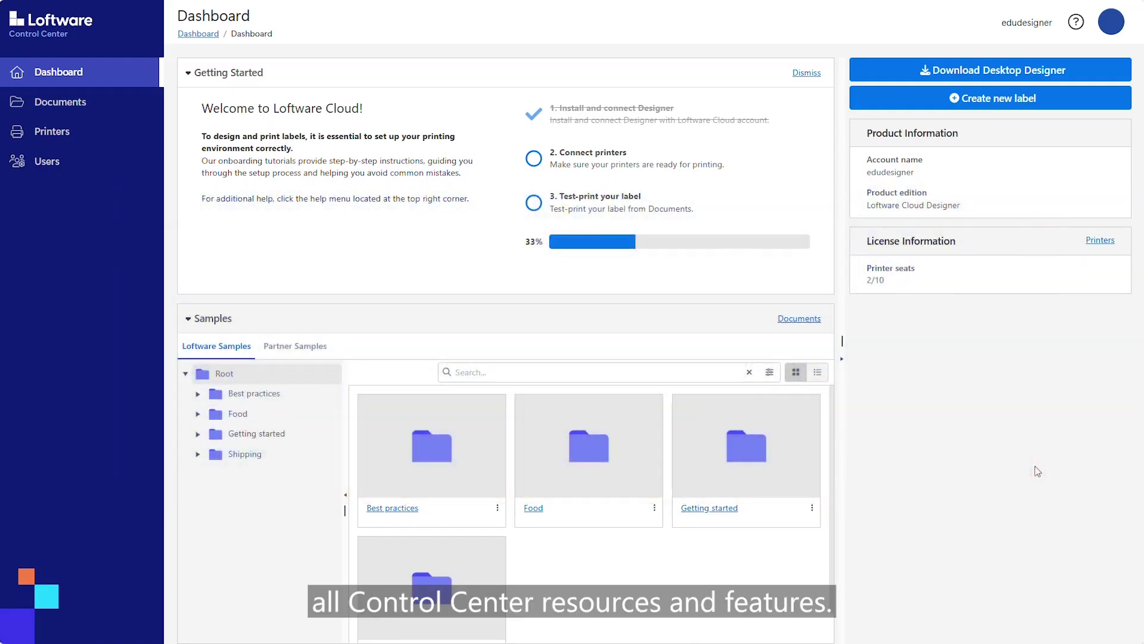
Step: Send a user invitation with name, email and a Loftware Cloud Designer message
left_click(45, 162)
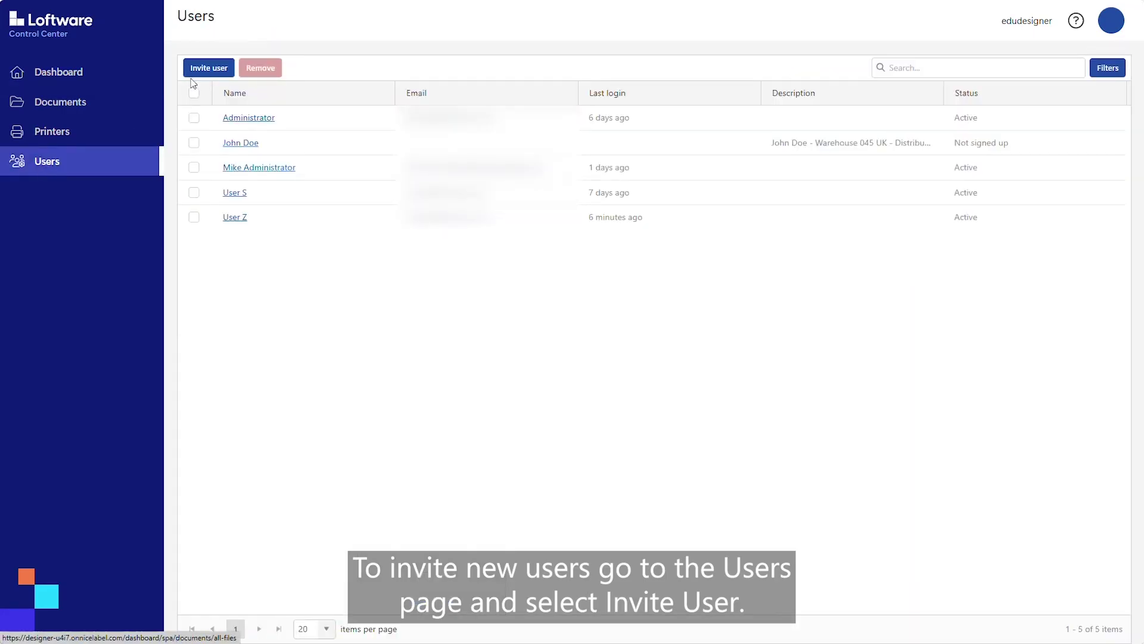
left_click(208, 68)
type("Jane Doe")
left_click(391, 161)
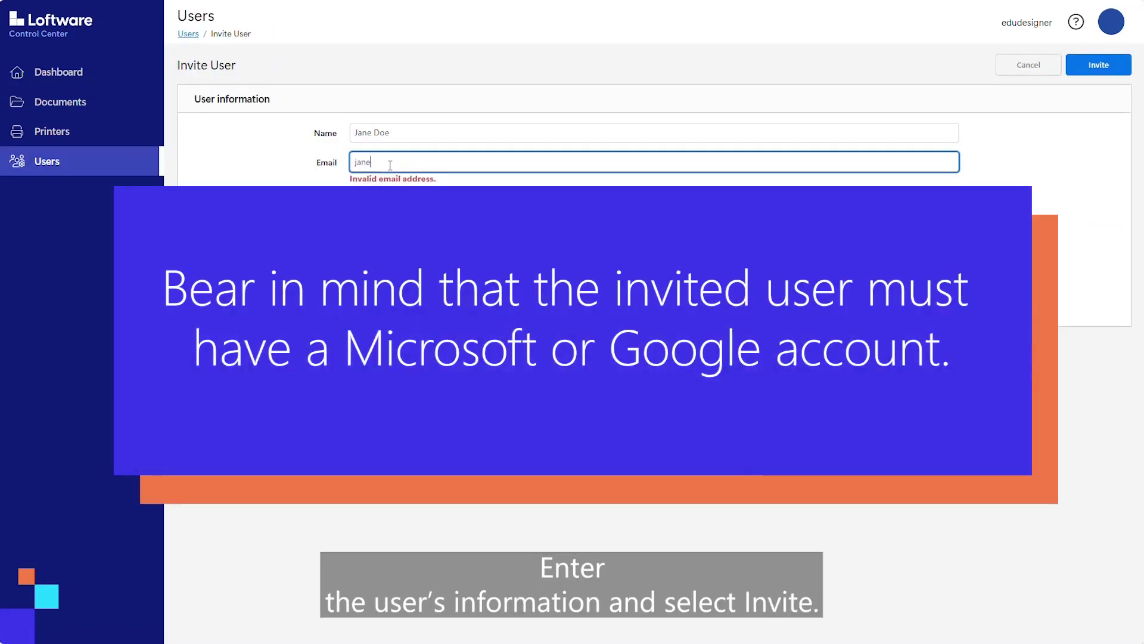
left_click(388, 196)
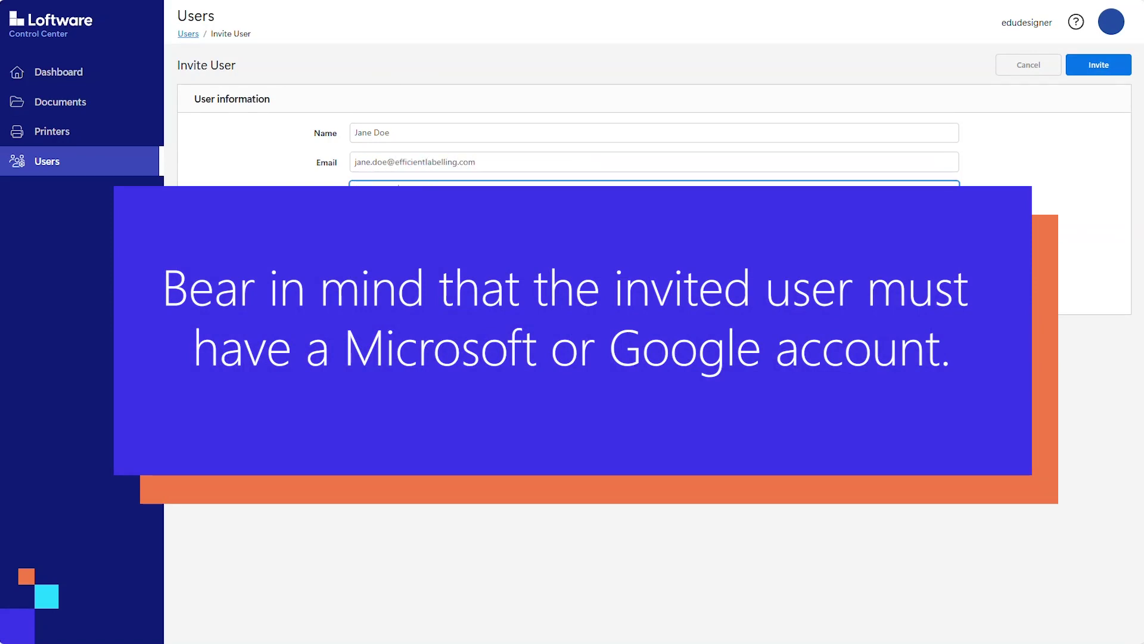
type("I'm inviting you to the Loftware Cloud Designer.")
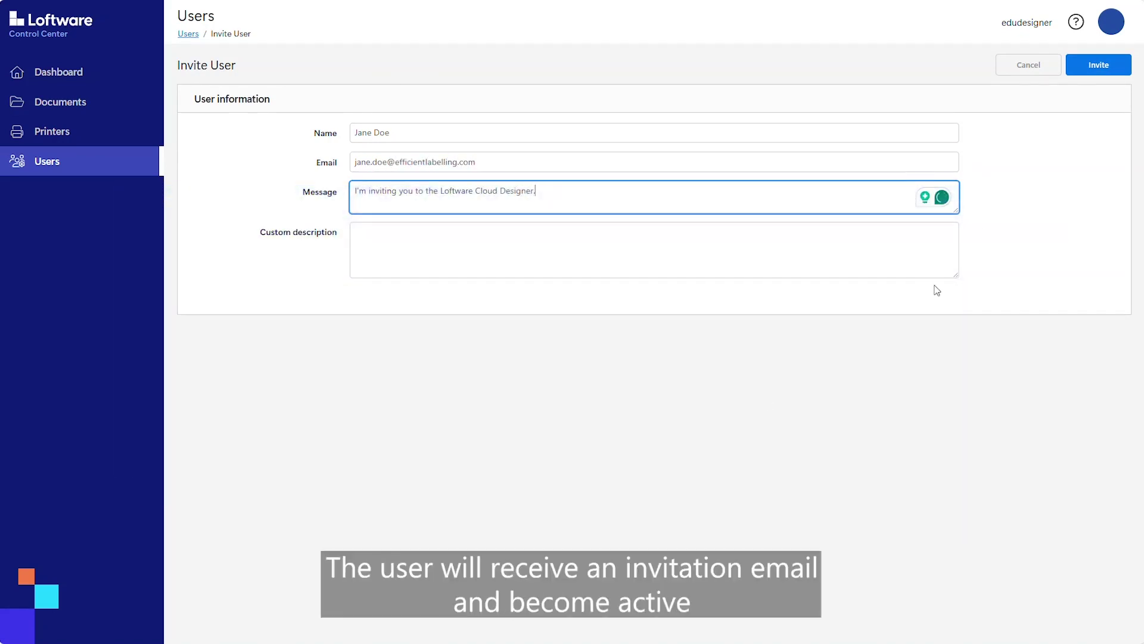
left_click(1098, 65)
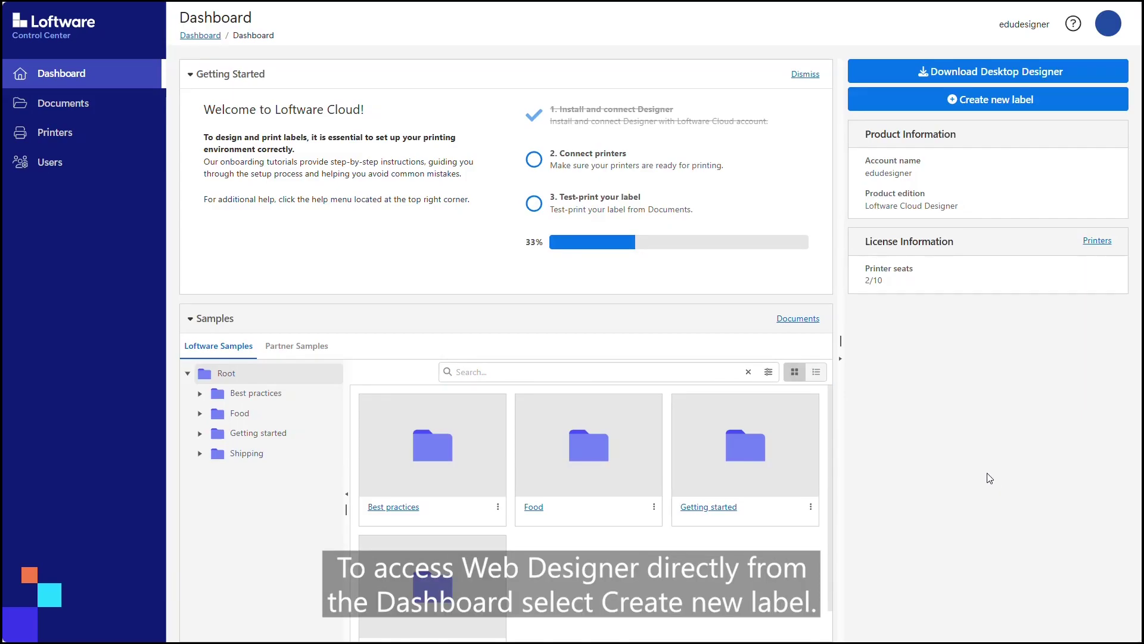
Step: Create a Labels-folder label using the ZEBRA 105SL 203DPI printer instead of Adobe PDF
left_click(984, 105)
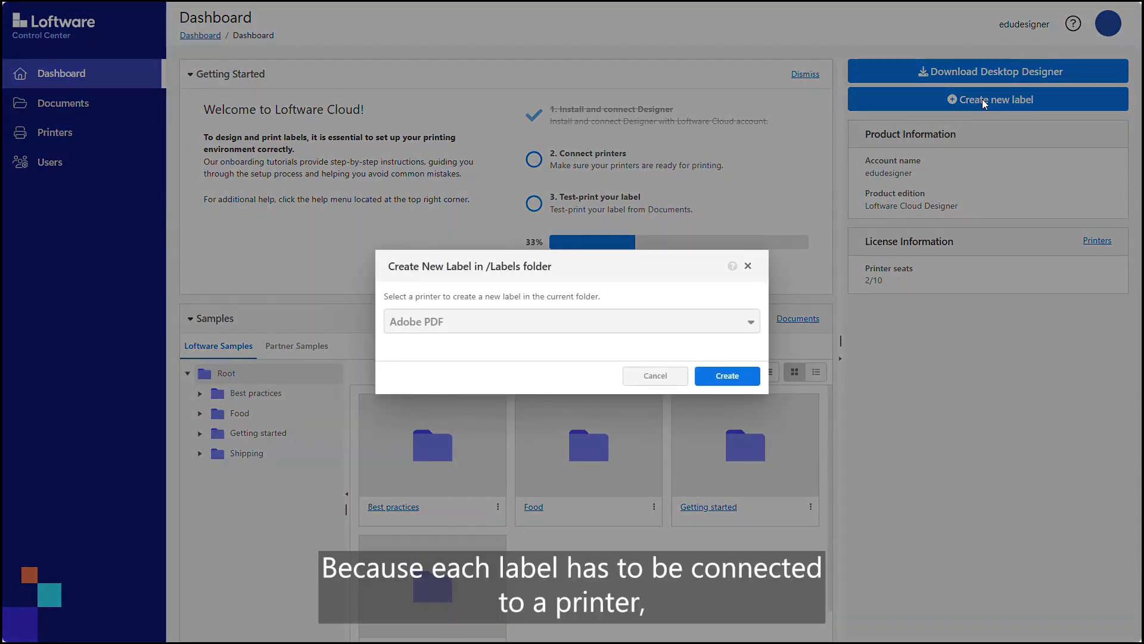
left_click(751, 322)
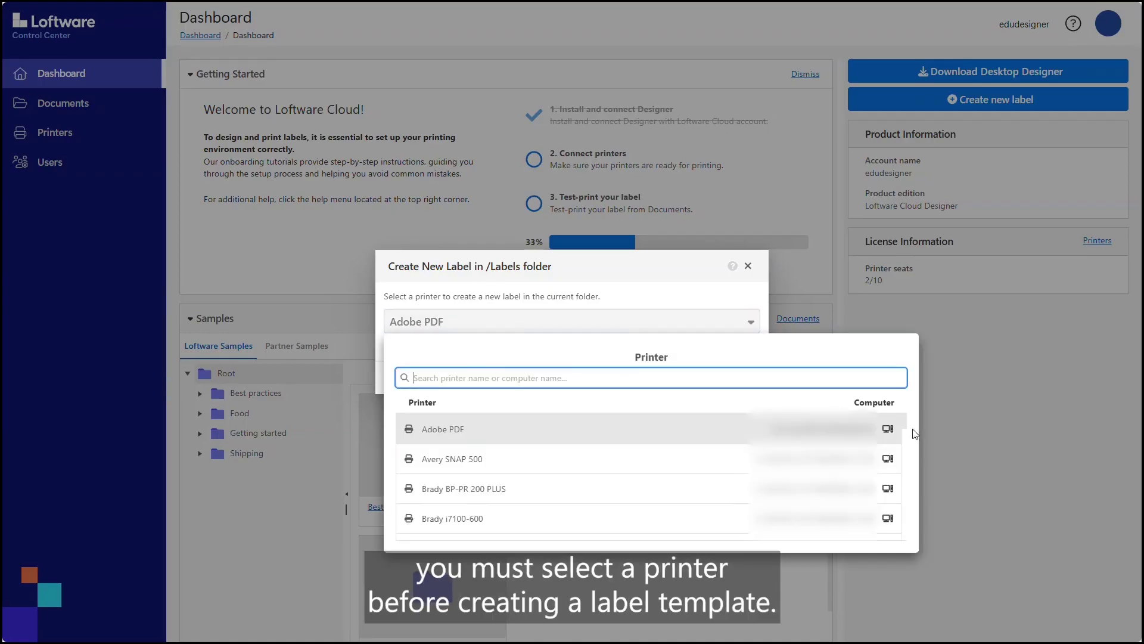
left_click_drag(904, 432, 905, 537)
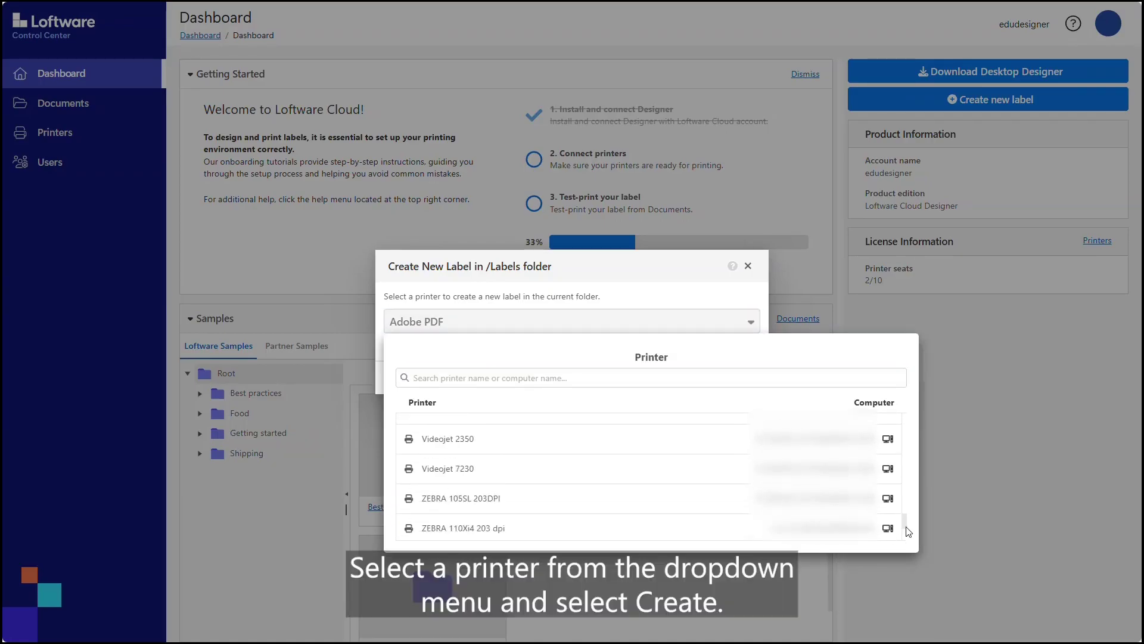
left_click(628, 455)
left_click(727, 376)
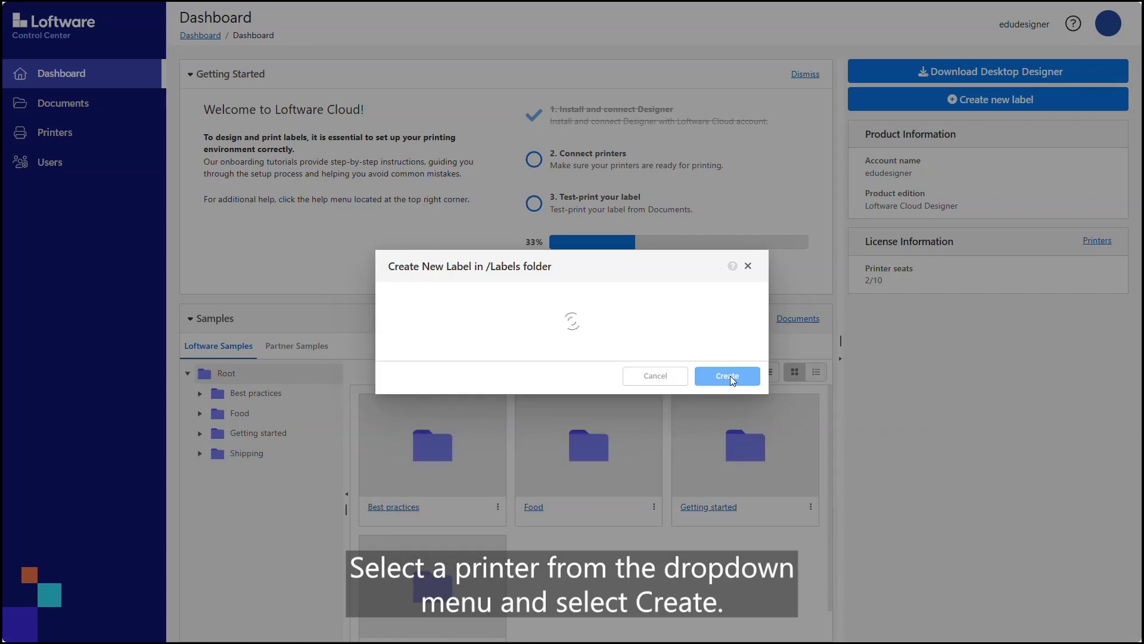